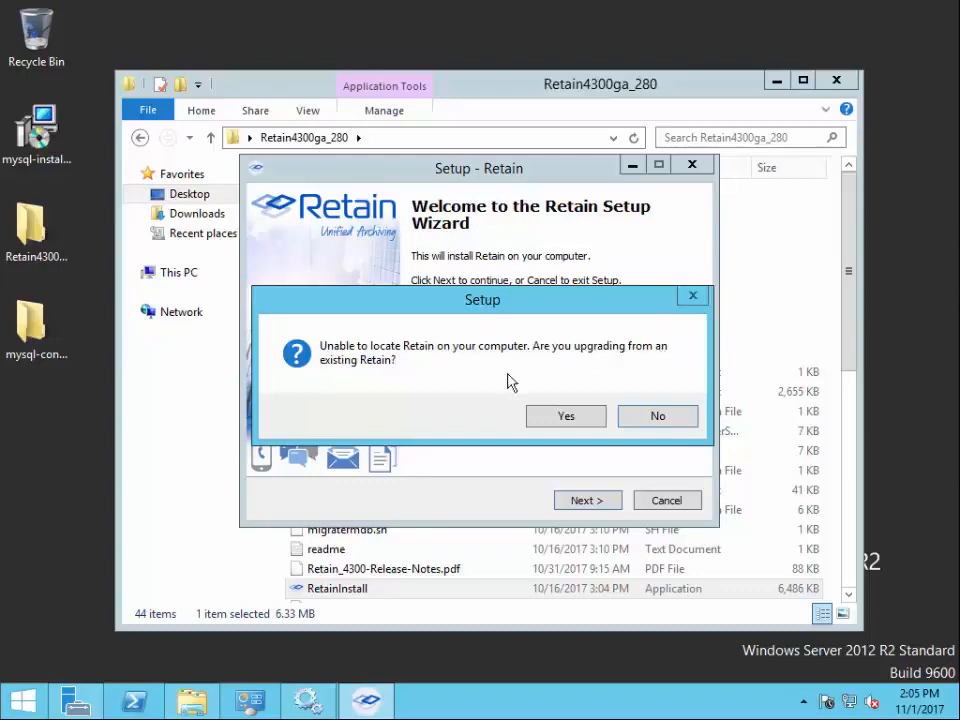
Answer that this is not an upgrade of an existing Retain, pass the software requirements and accept the license agreement
click(662, 419)
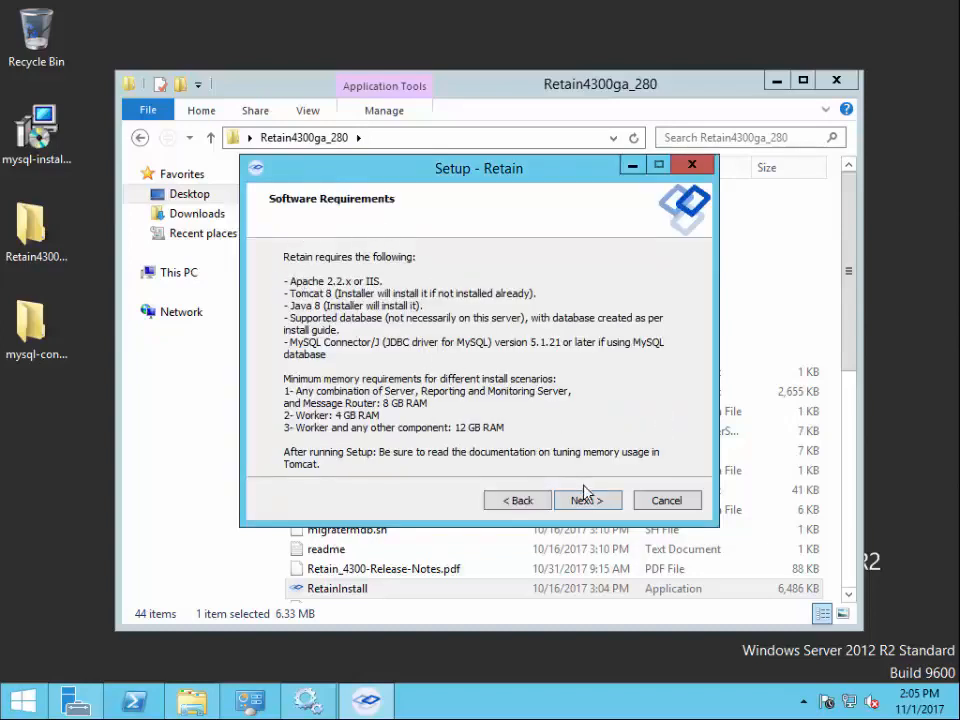
click(591, 502)
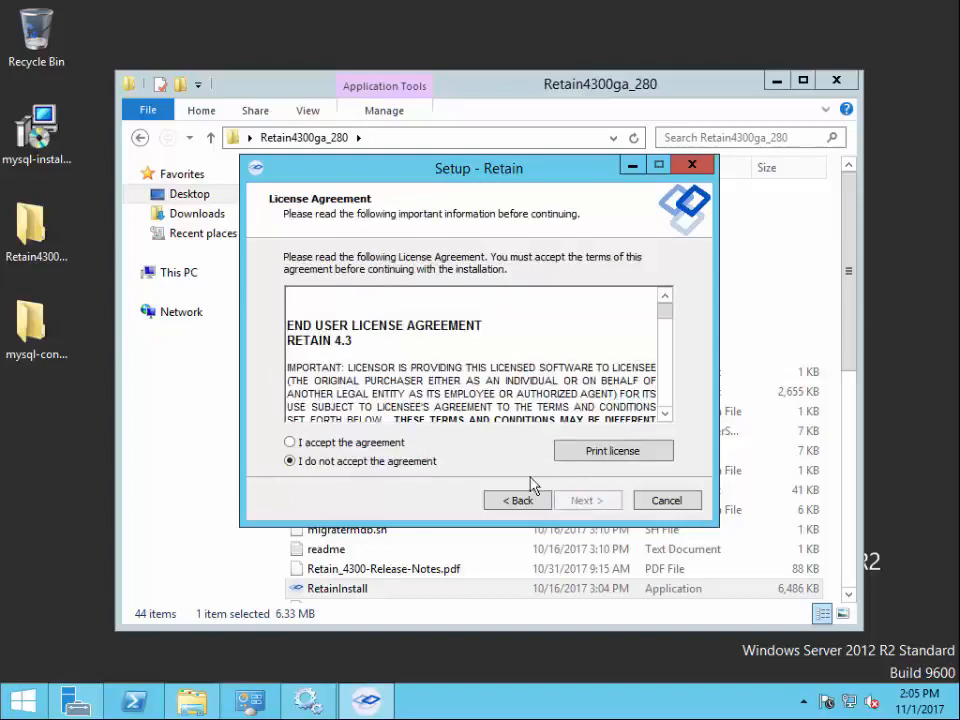
click(360, 450)
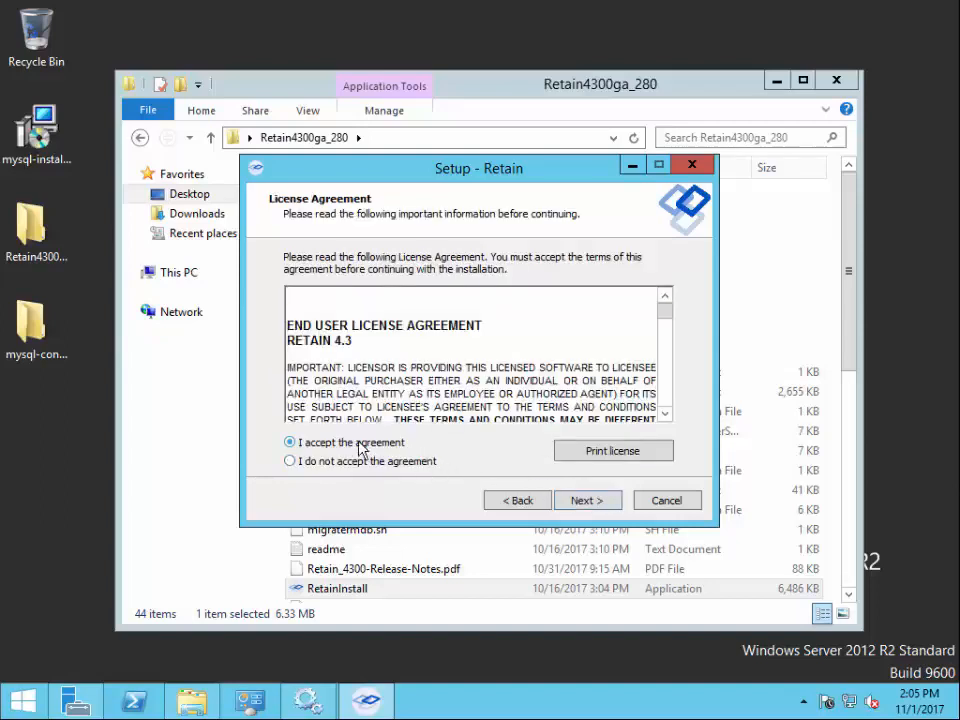
click(605, 504)
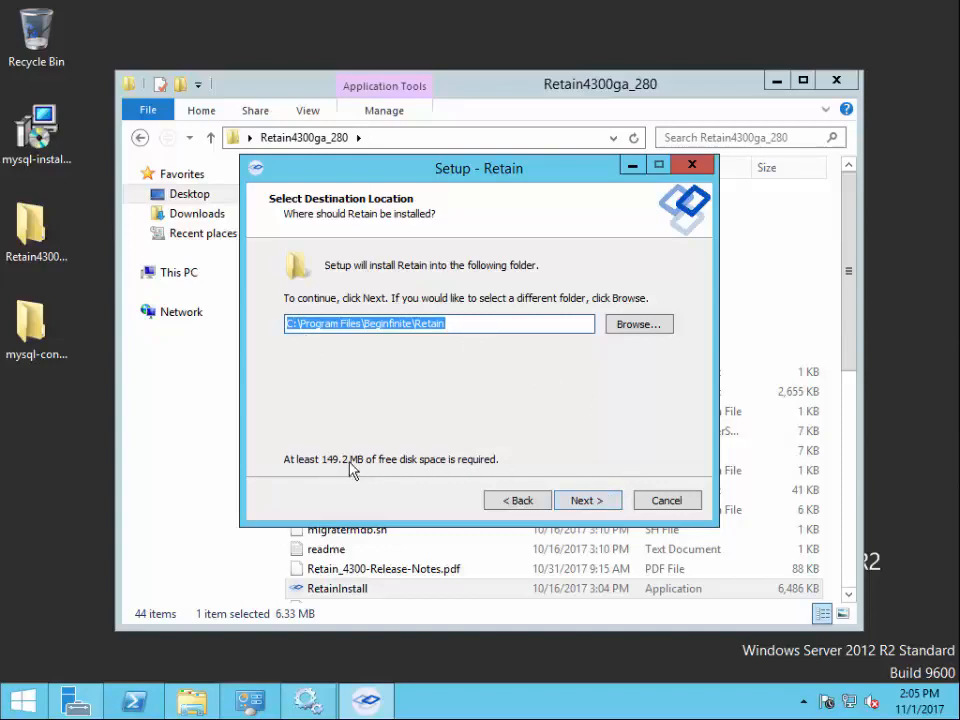
Create the default install folder C:\Program Files\Beginfinite\Retain and select the Server, Worker, and Reporting and Monitoring Server components
click(588, 496)
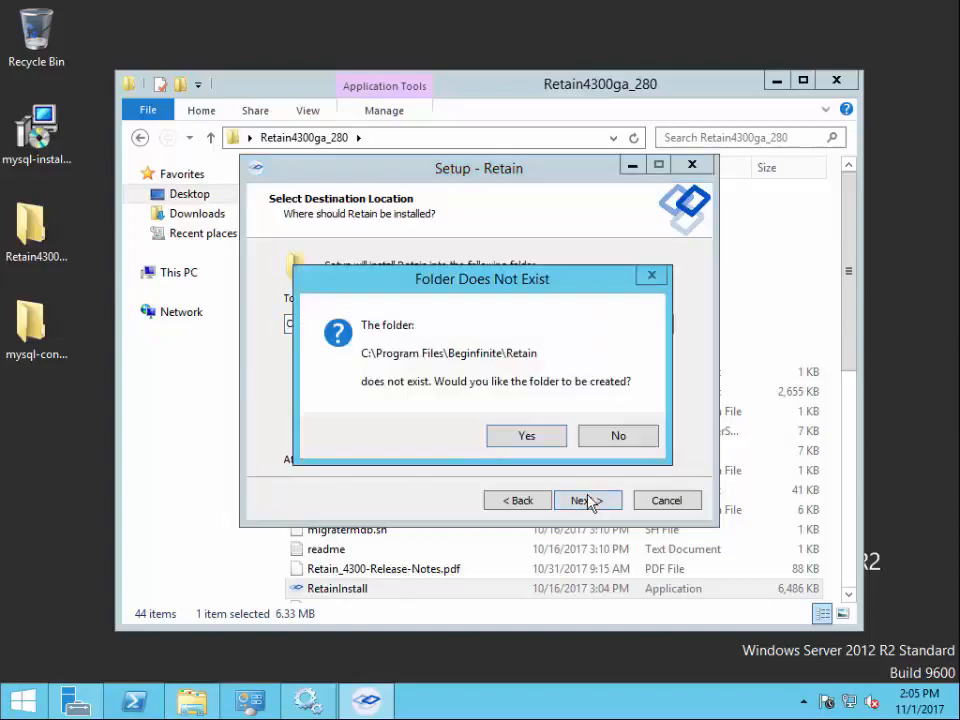
click(527, 437)
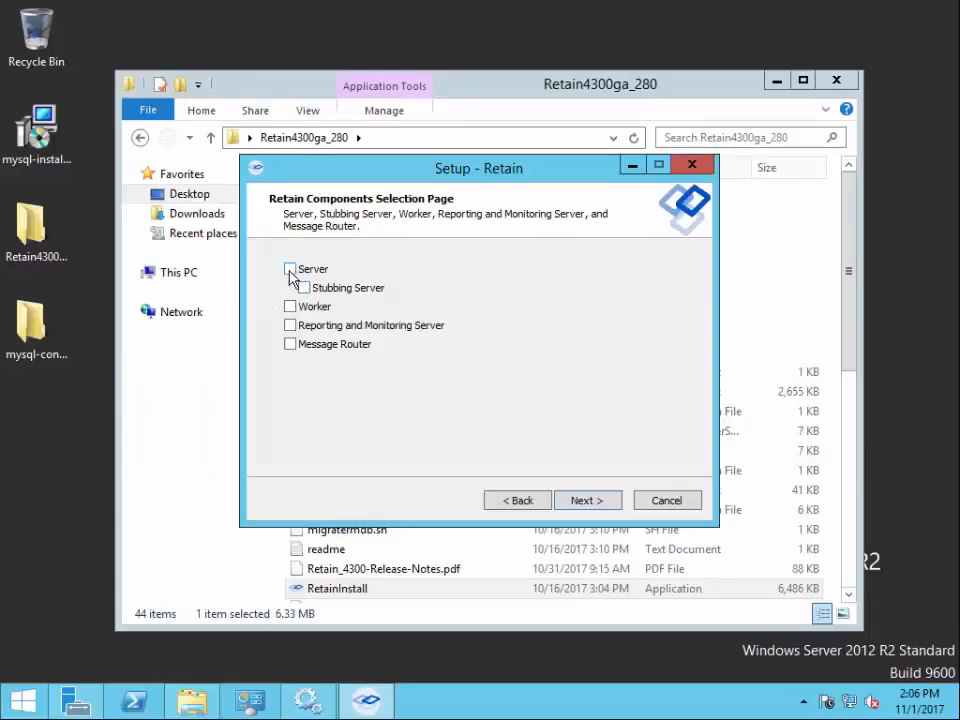
click(290, 270)
click(290, 307)
click(290, 326)
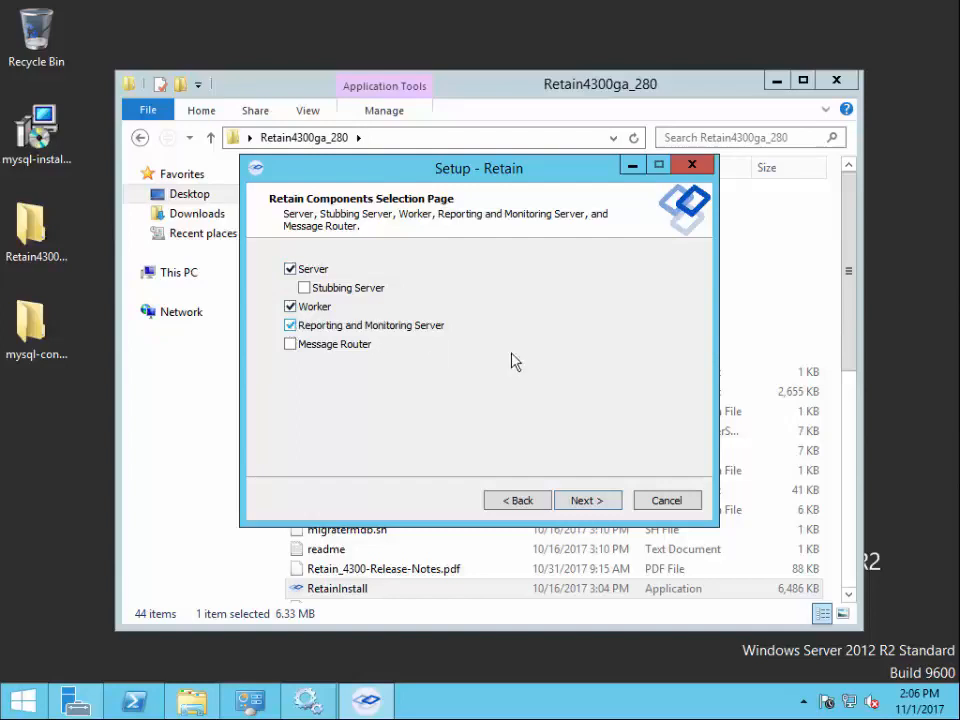
click(594, 502)
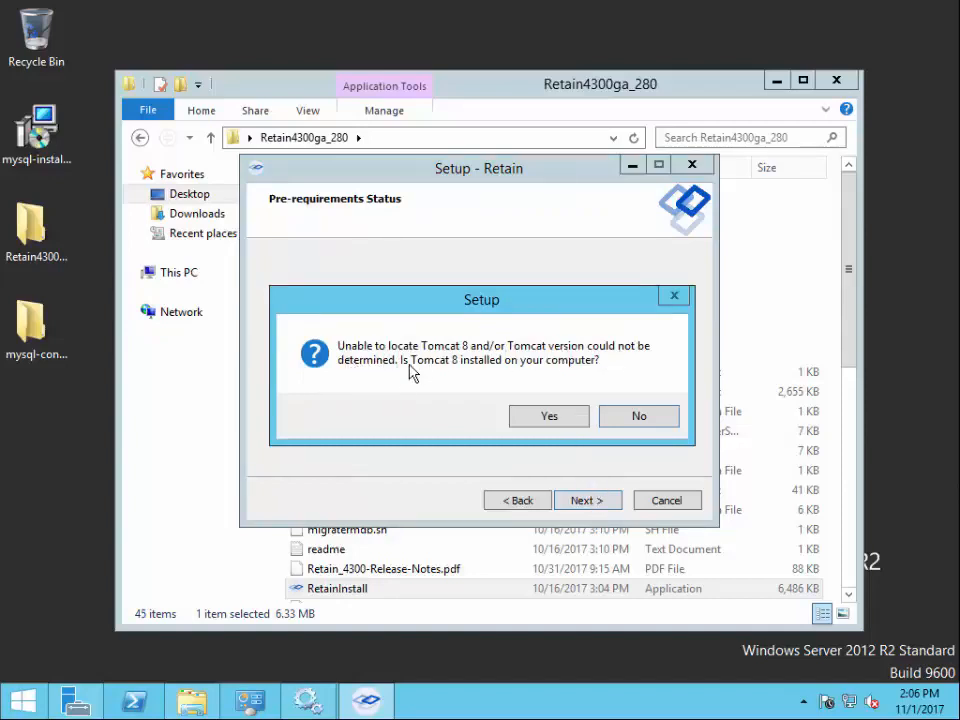
Answer that Tomcat 8 is not installed, keep IIS as the web server and start the Retain installation
click(648, 424)
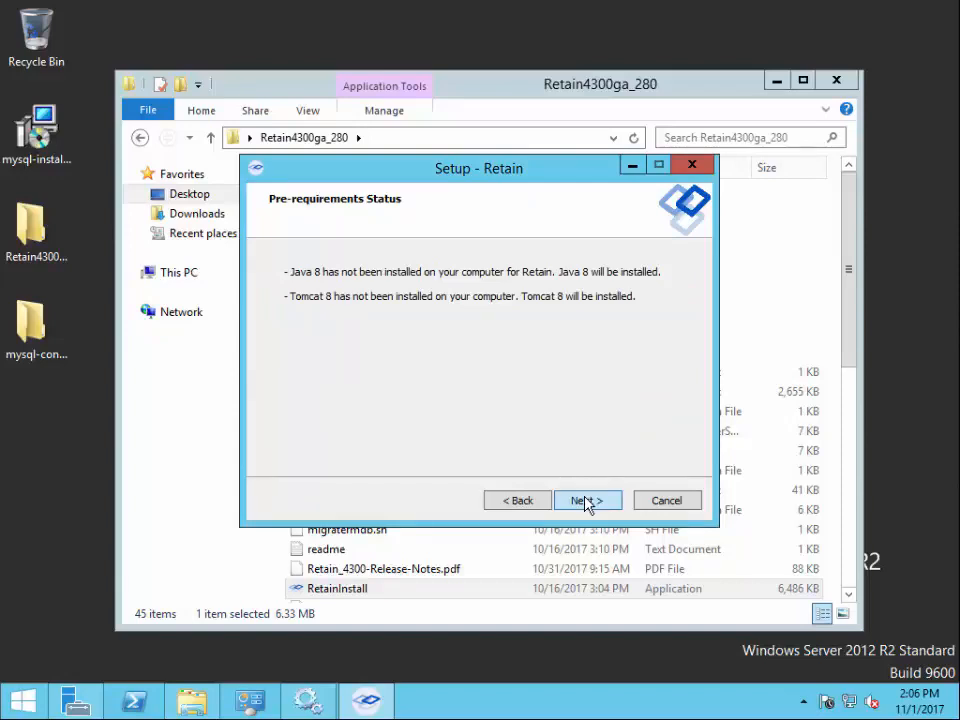
click(586, 500)
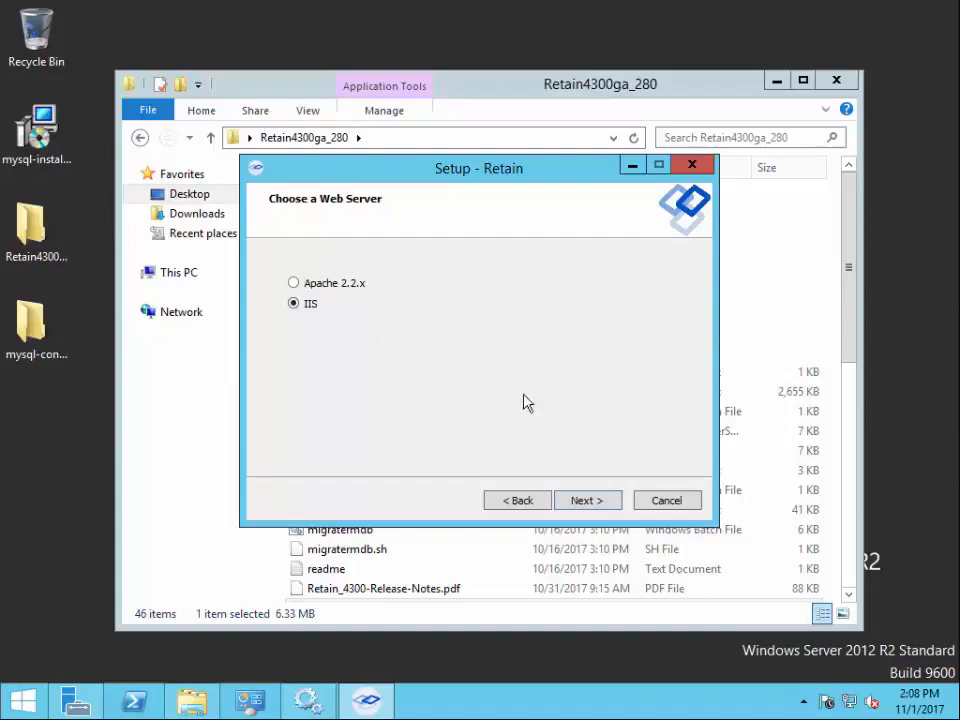
click(584, 503)
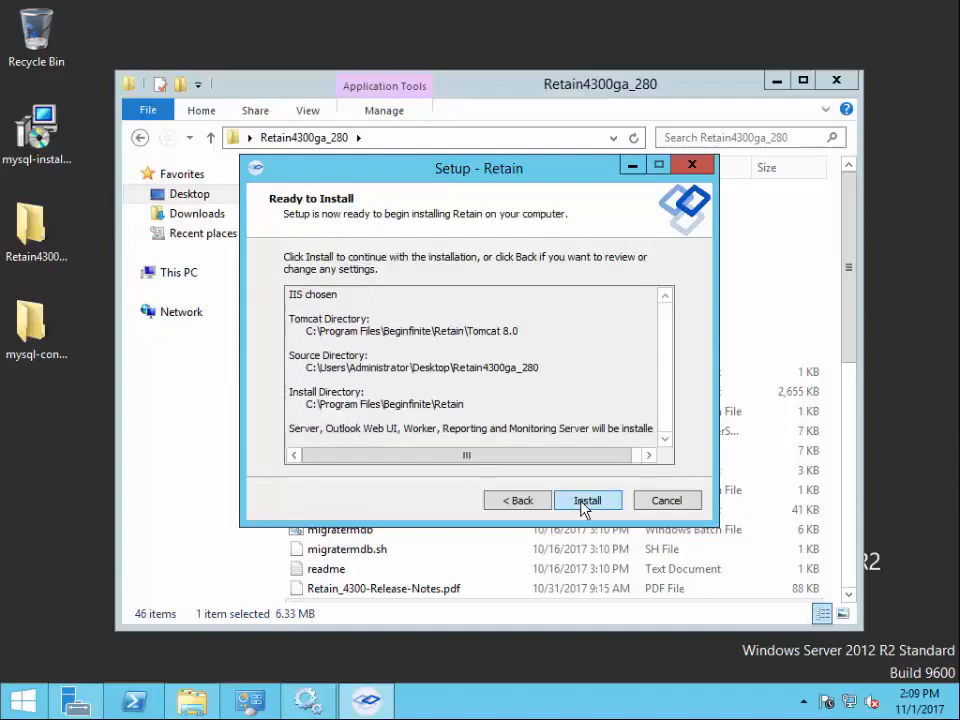
click(584, 504)
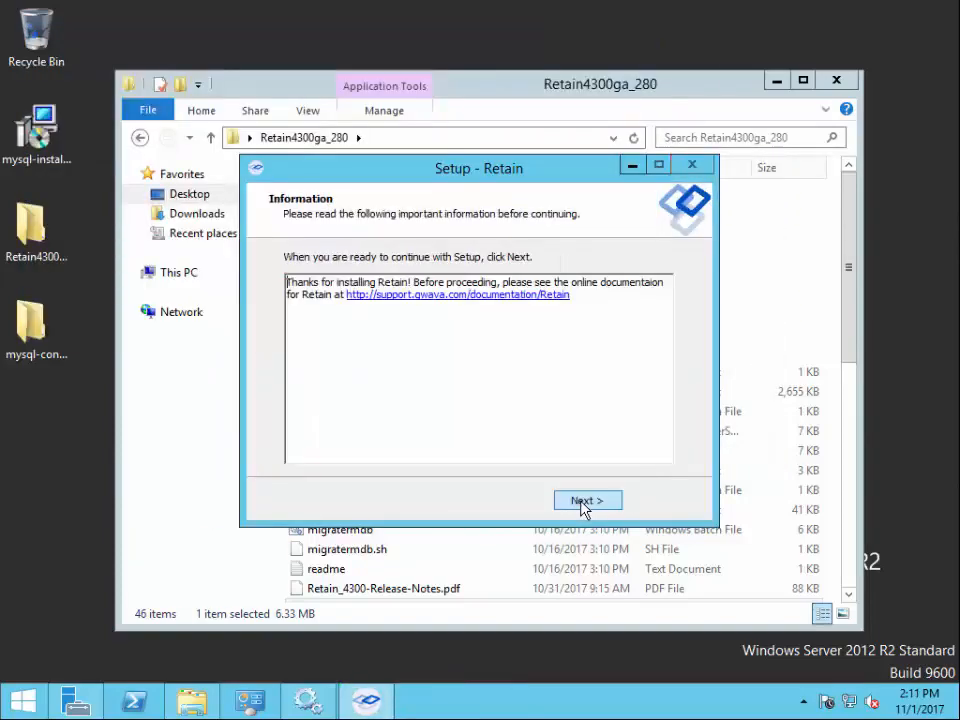
Proceed through the final information pages and finish the Retain setup wizard
click(587, 500)
click(584, 502)
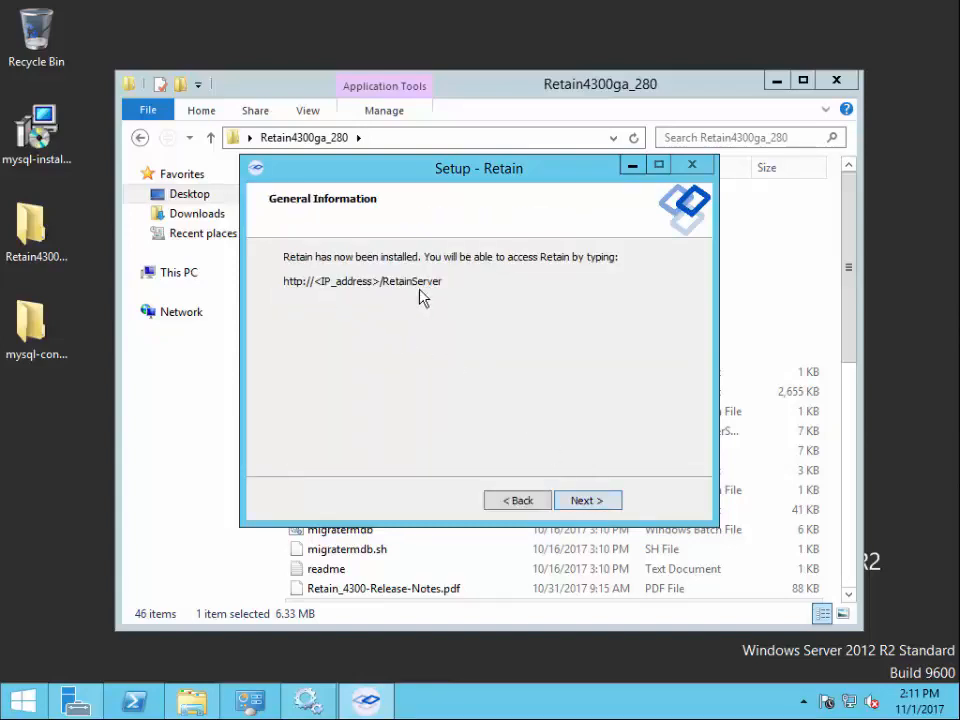
click(605, 500)
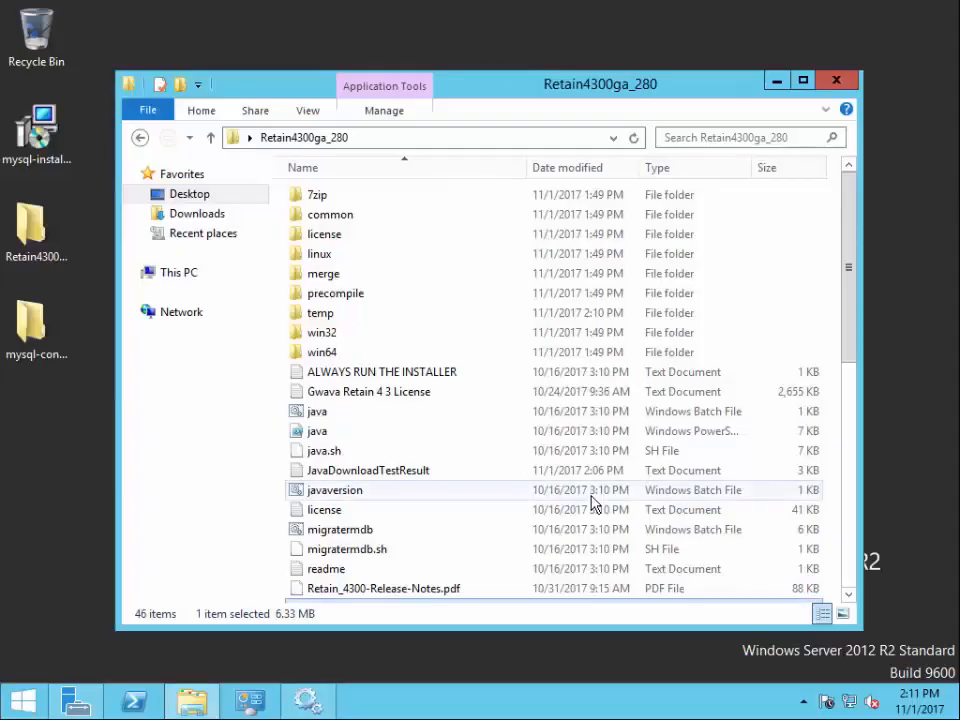
Open the folder C:\Program Files\Beginfinite\Retain\RetainServer\WEB-INF\lib in the file explorer
click(175, 276)
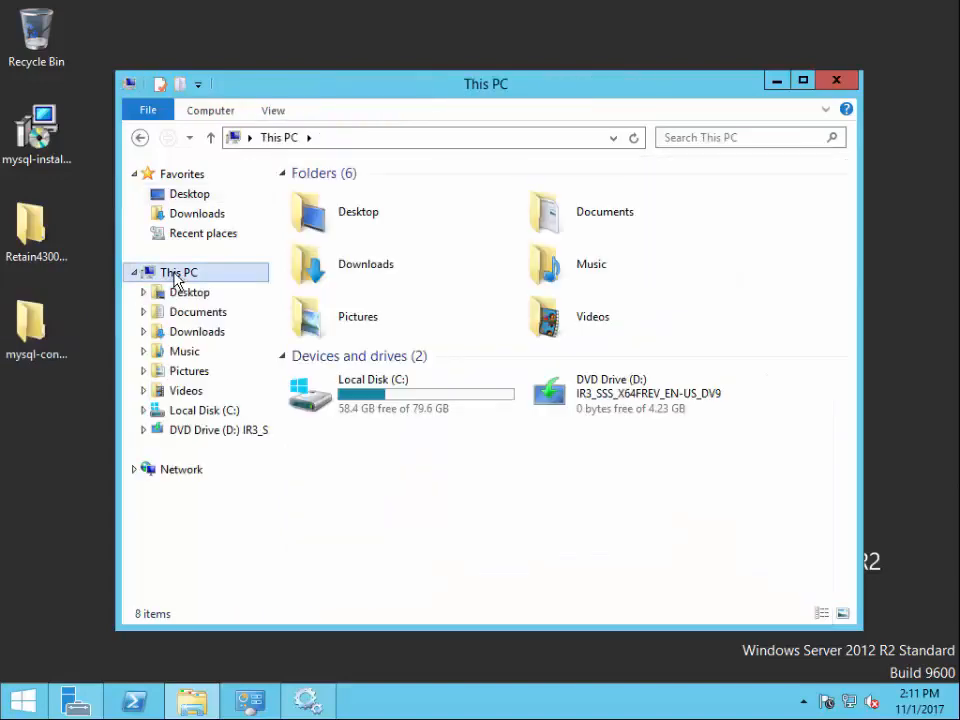
click(178, 414)
click(184, 471)
double_click(334, 195)
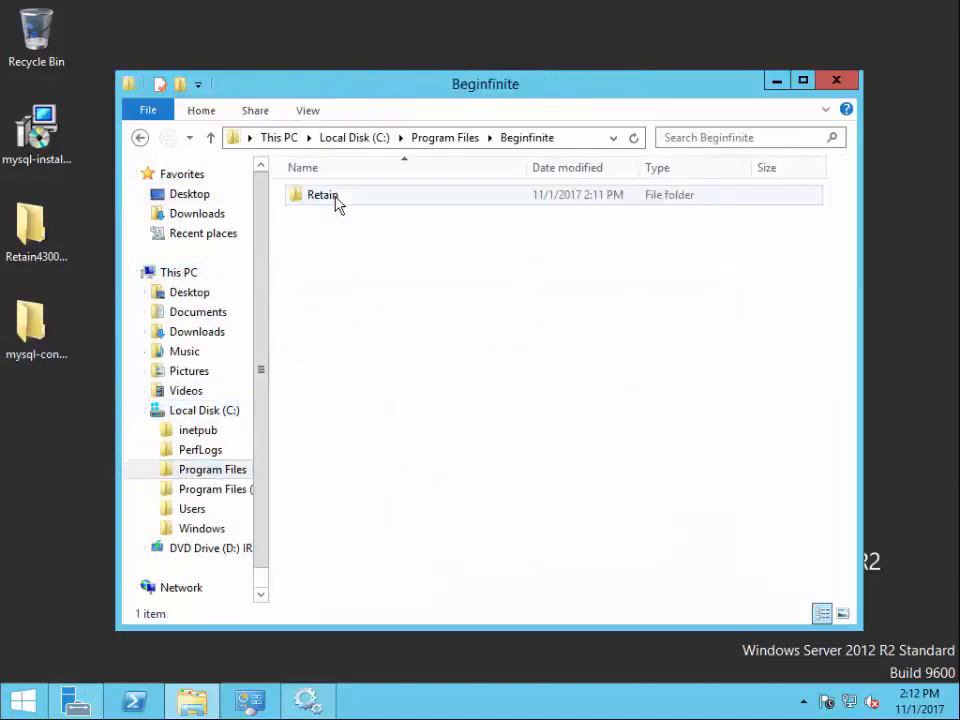
double_click(322, 196)
double_click(331, 236)
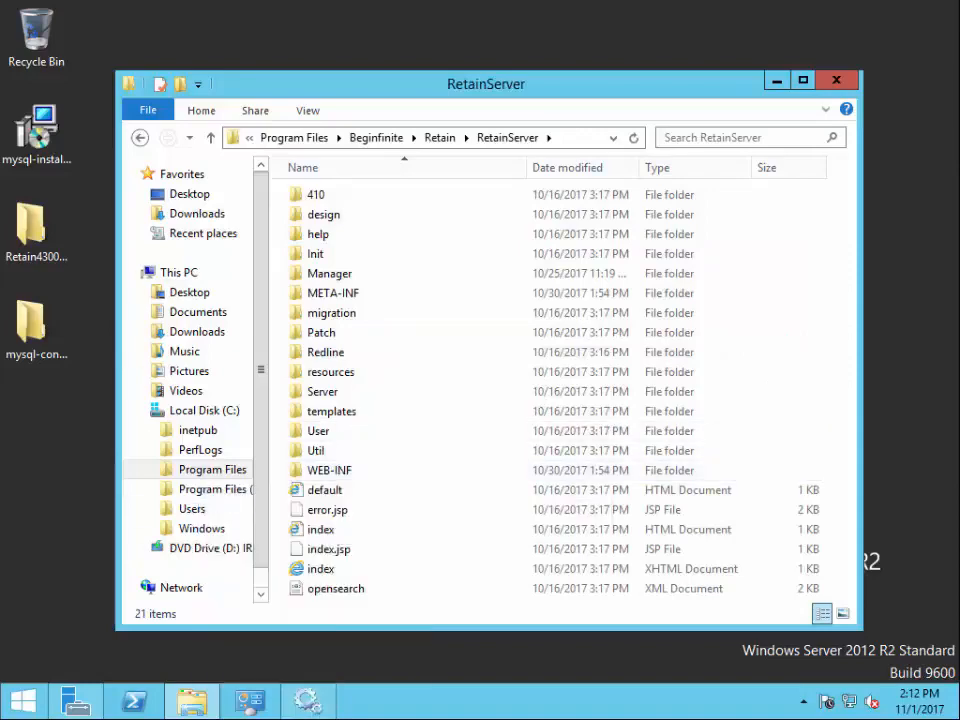
double_click(330, 471)
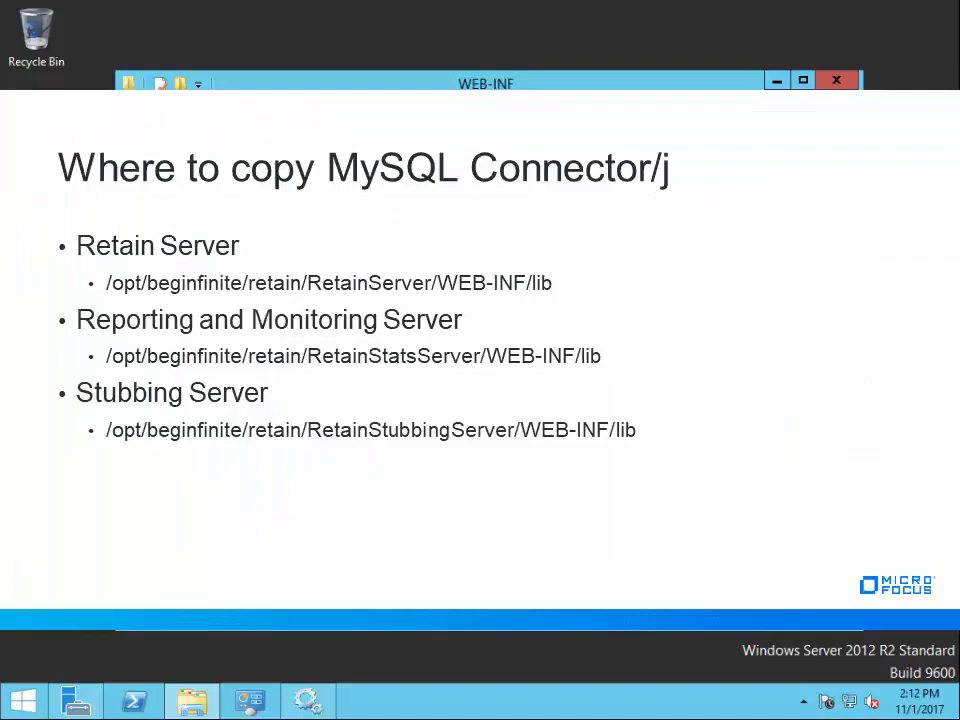
double_click(330, 236)
Copy mysql-connector-java-5.1.42-bin.jar from the desktop's MySQL connector folder into RetainServer's WEB-INF\lib folder
key(ctrl+v)
double_click(32, 340)
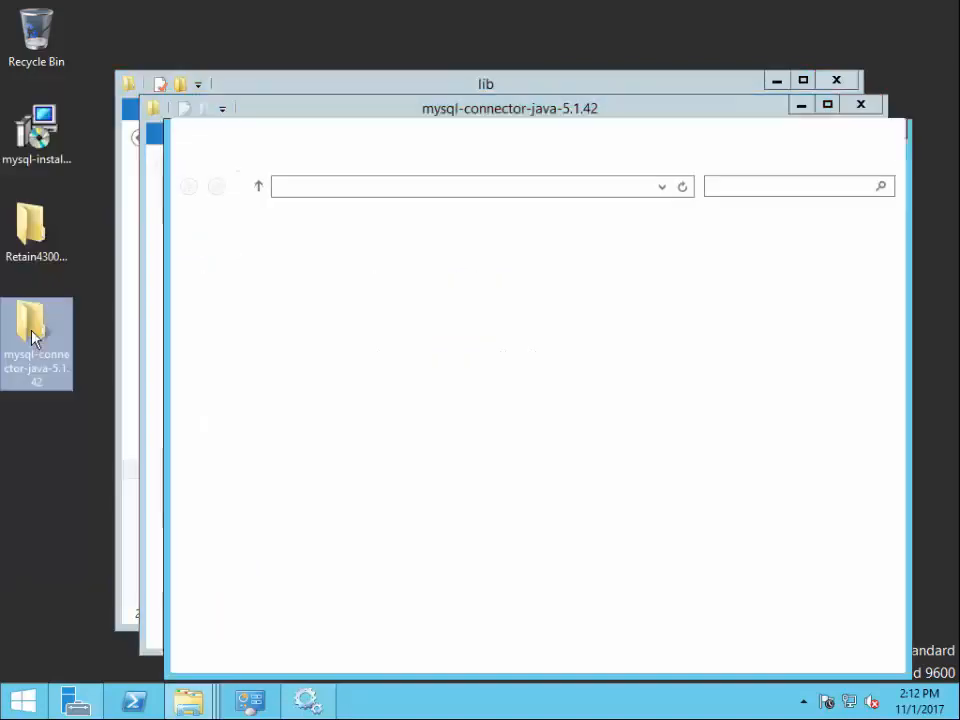
right_click(416, 318)
click(463, 440)
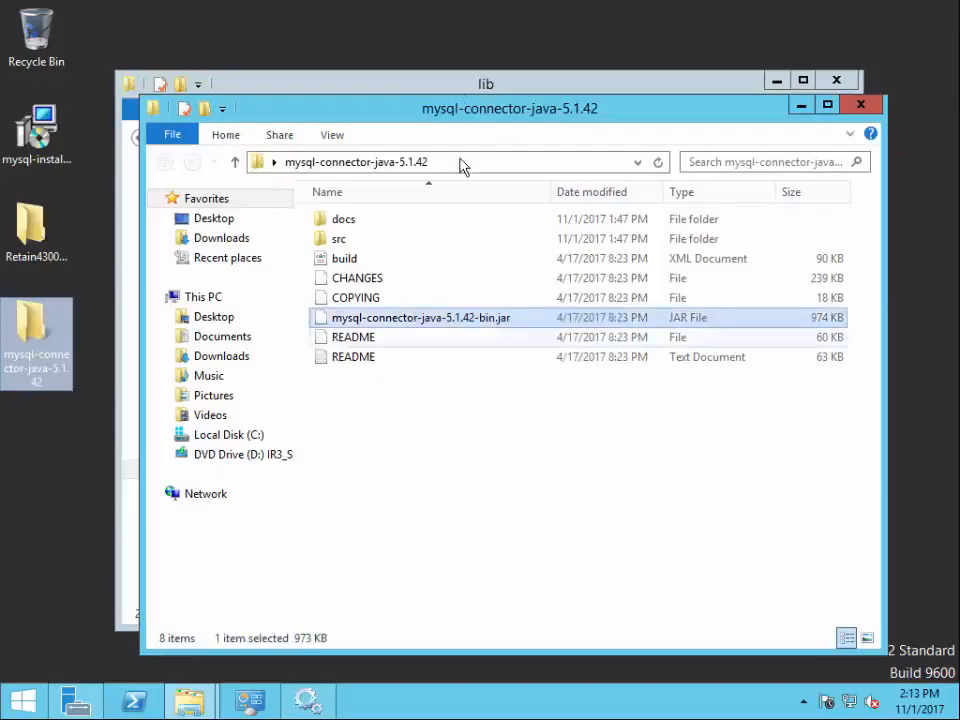
click(463, 84)
right_click(441, 313)
click(494, 437)
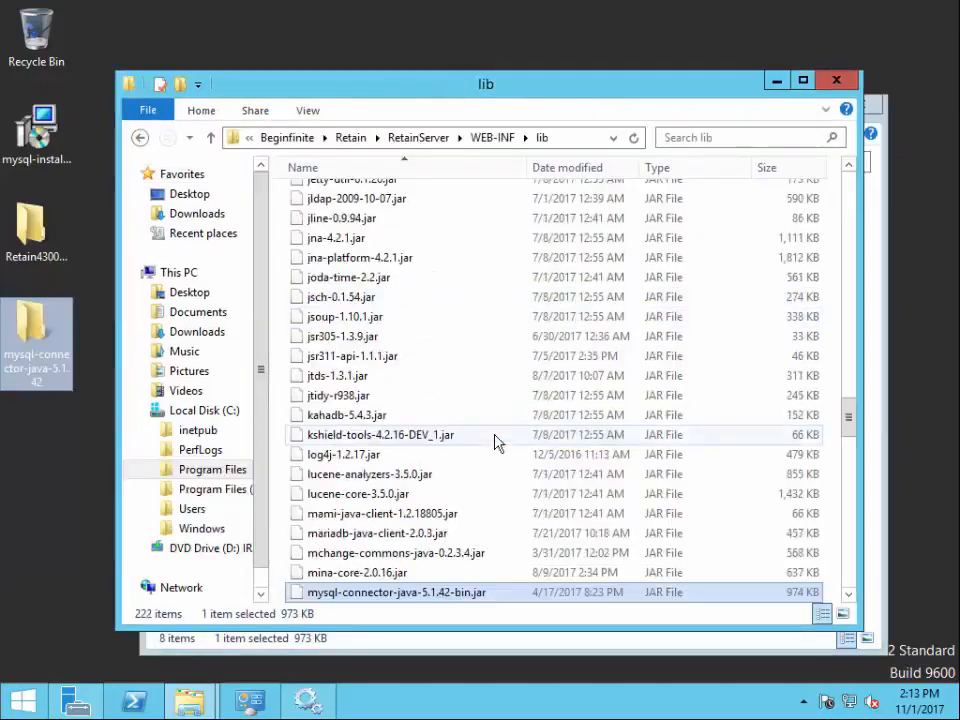
Paste the MySQL connector jar into RetainStatsServer\WEB-INF\lib under the Retain folder and check that it is listed there
click(350, 137)
double_click(352, 254)
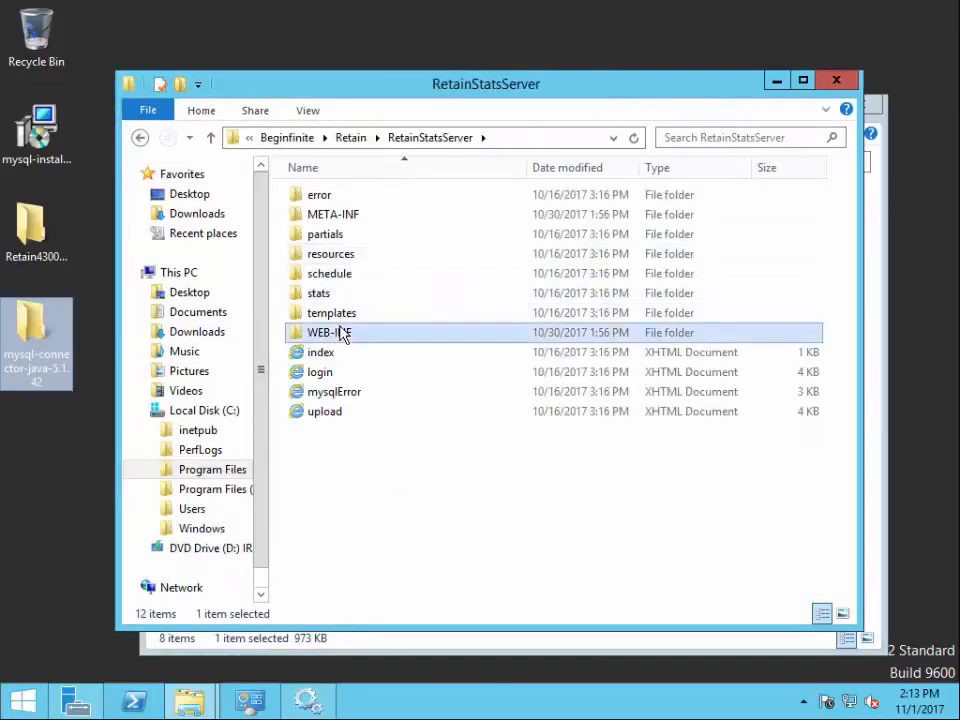
double_click(338, 330)
double_click(315, 238)
right_click(362, 333)
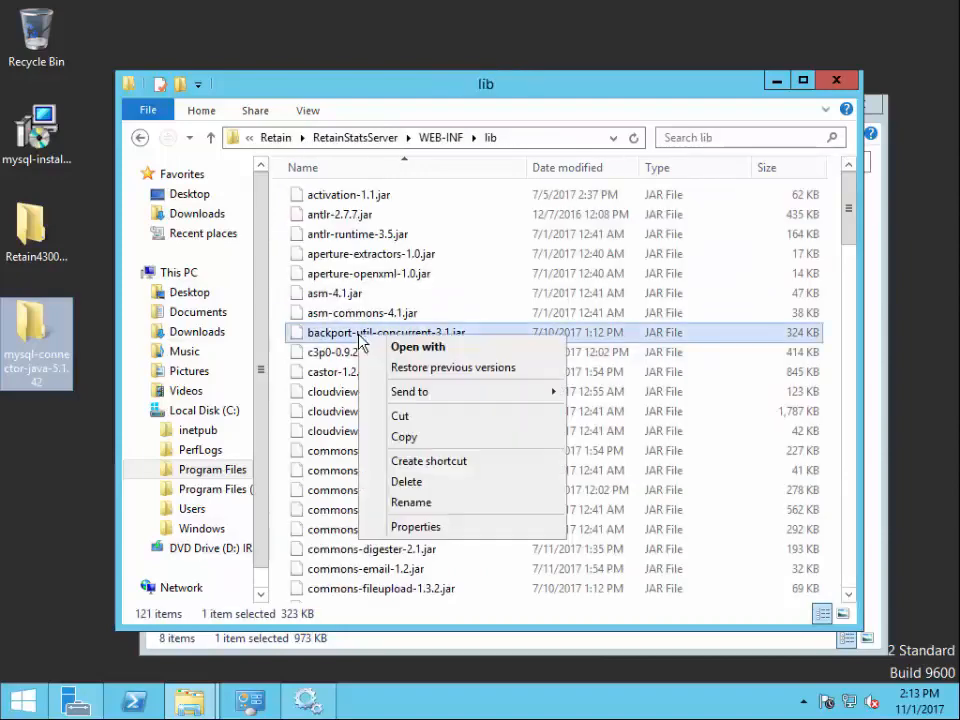
click(497, 294)
scroll(555, 418, down, 20)
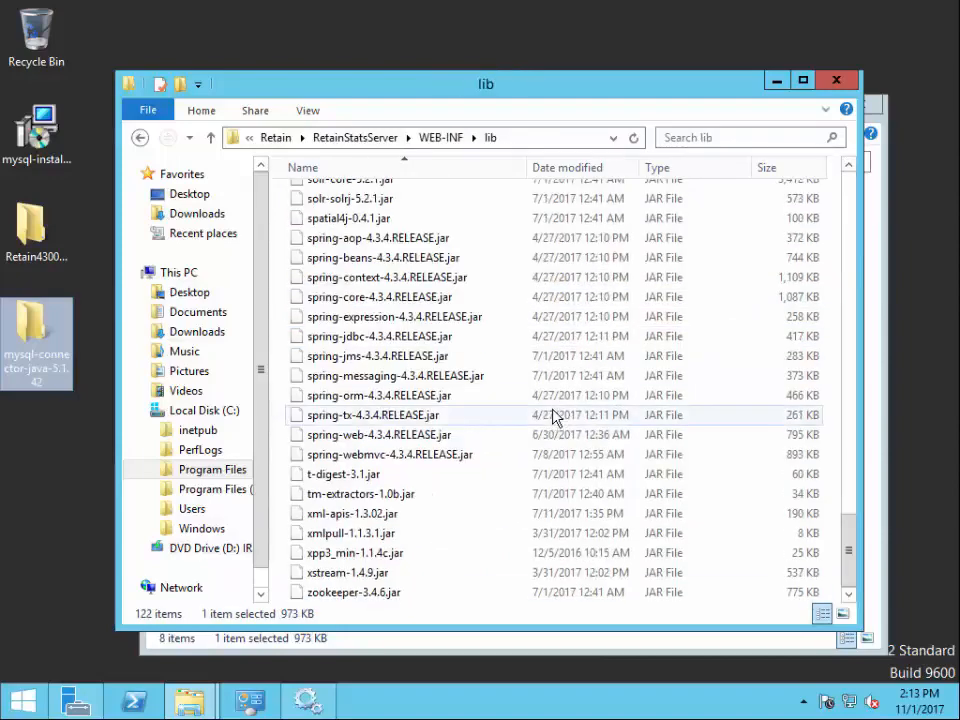
scroll(439, 364, up, 8)
scroll(437, 360, up, 3)
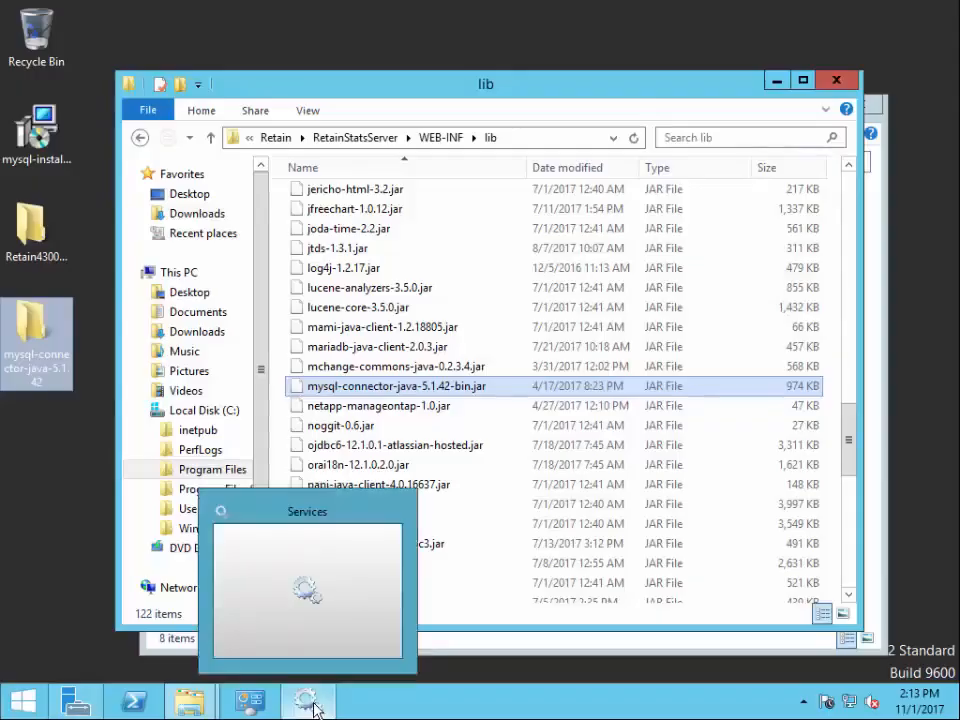
Switch to Services, refresh the service list and restart the Retain Tomcat 8 service
click(311, 697)
key(r)
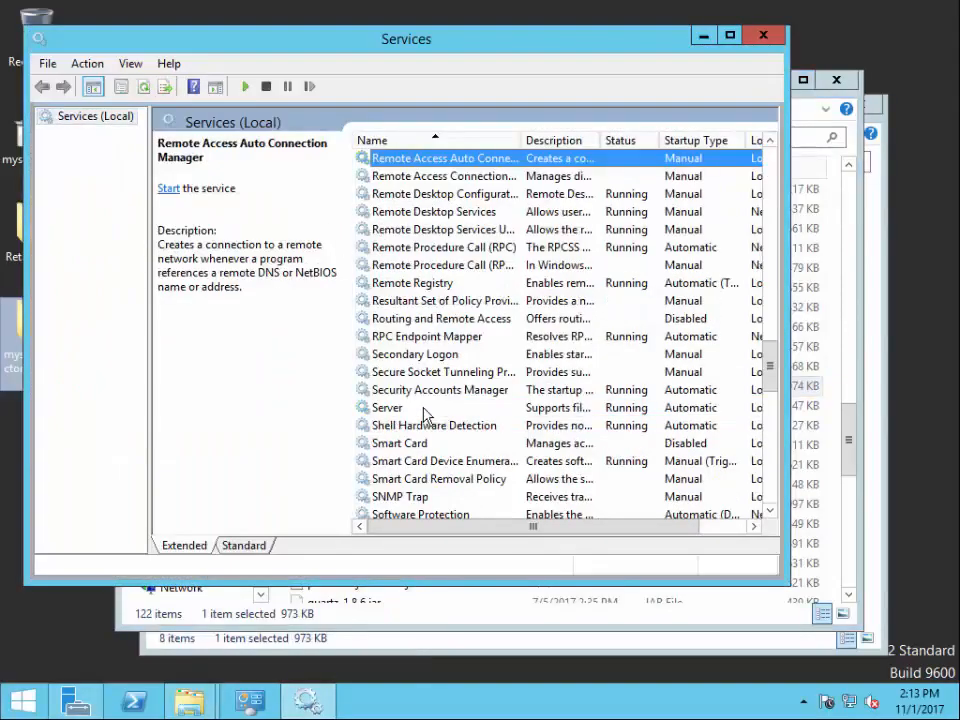
click(143, 86)
click(405, 338)
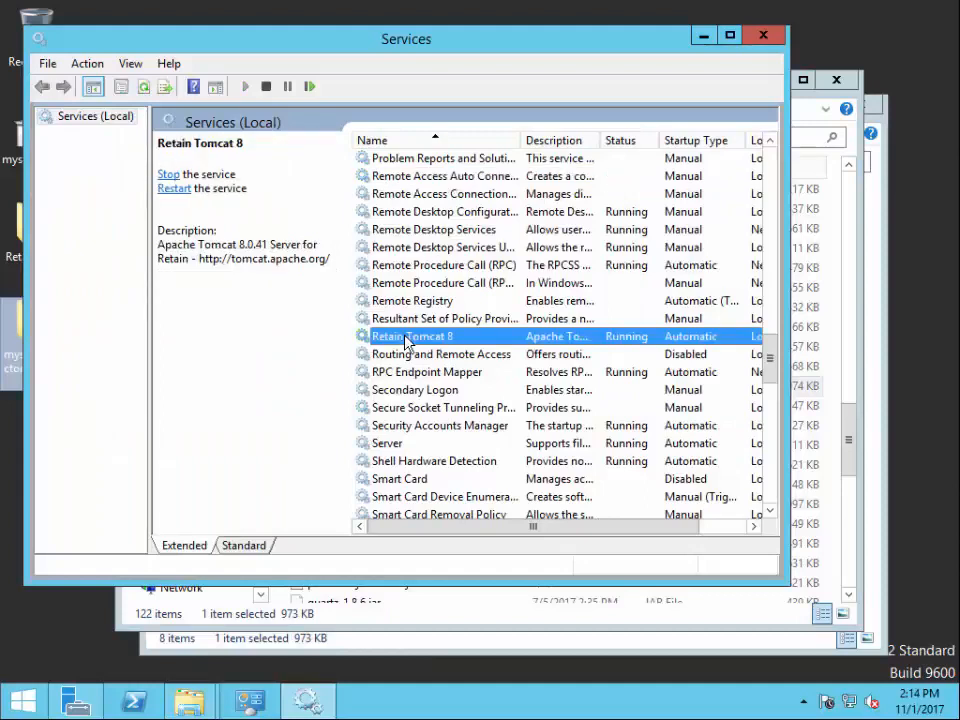
click(171, 189)
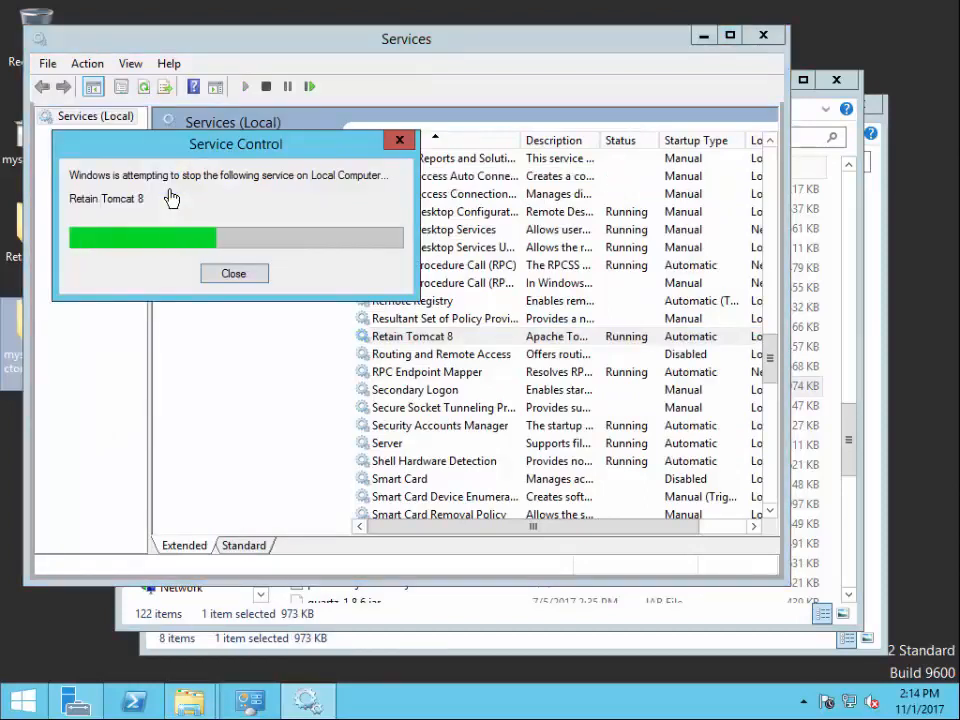